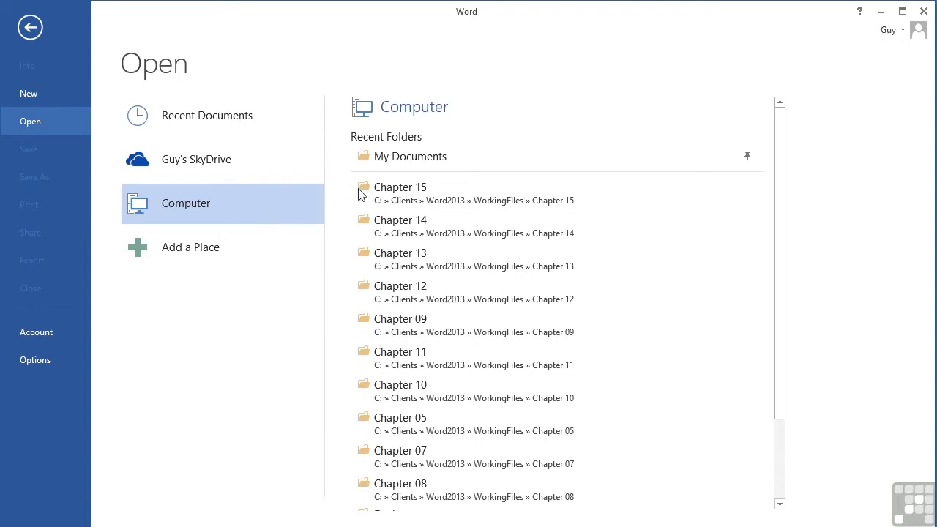
Open rogersummit_bio.pdf from the Chapter 15 folder in Word
click(431, 192)
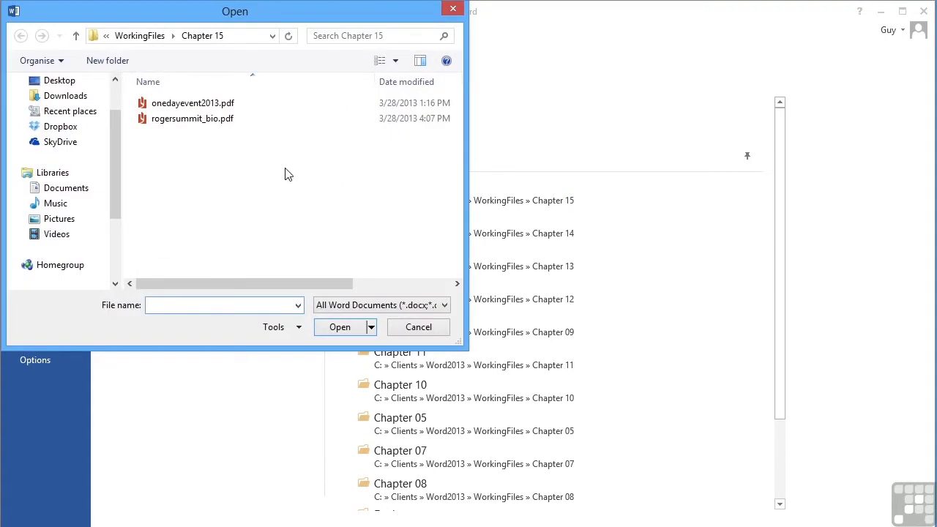
click(179, 123)
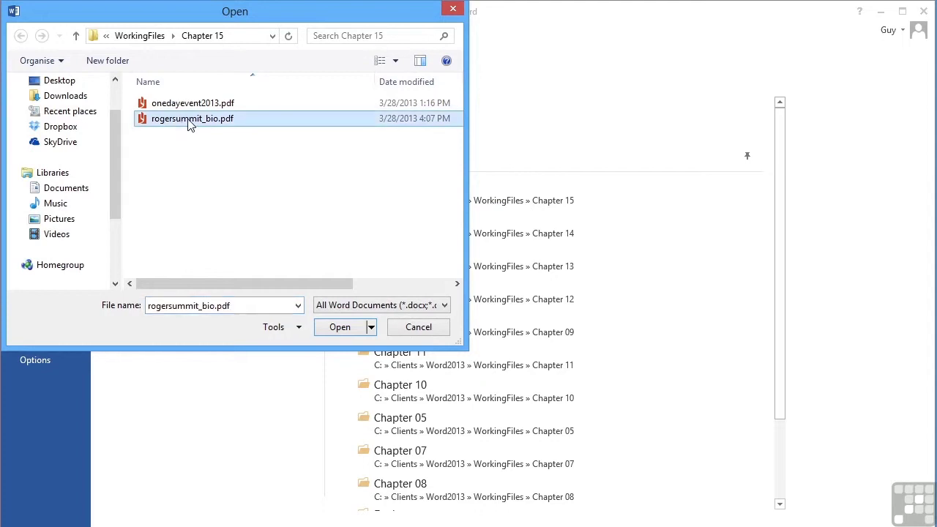
double_click(189, 123)
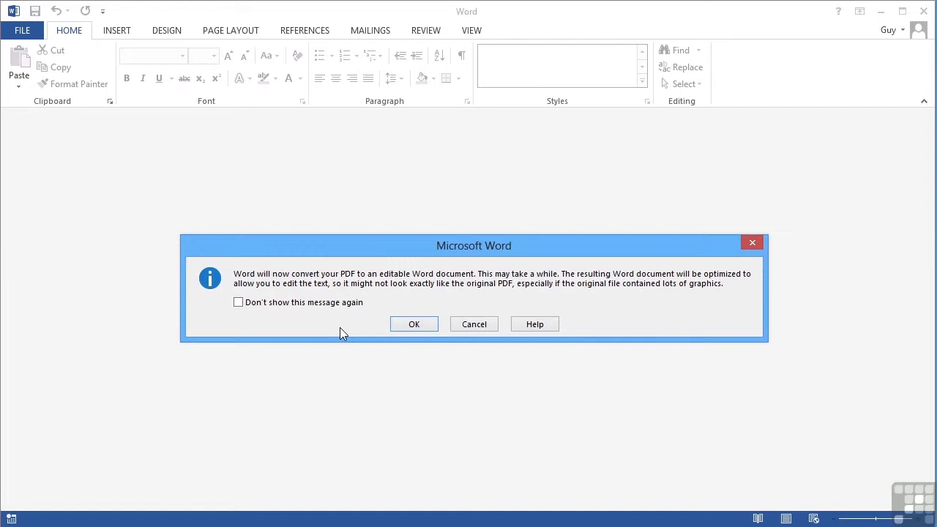
Confirm the PDF conversion and delete the Published Articles section
click(419, 326)
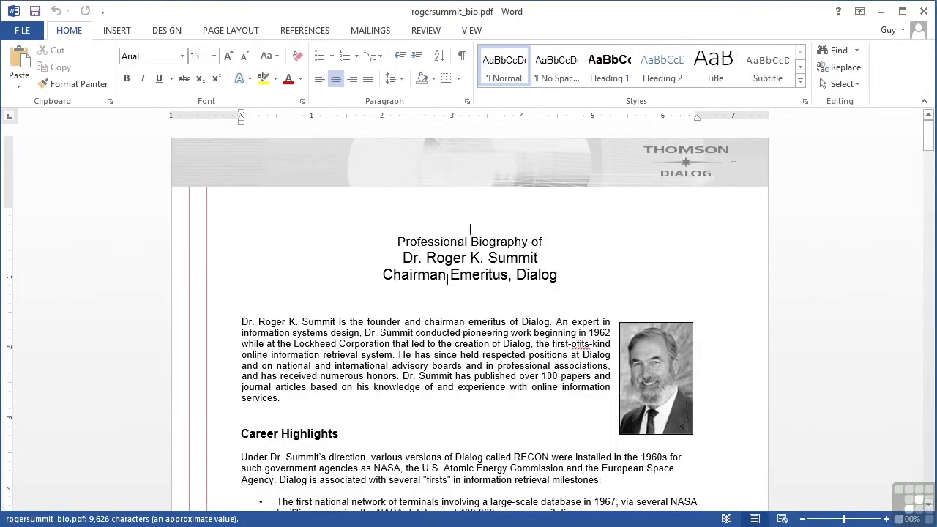
scroll(448, 280, down, 2)
scroll(448, 280, down, 5)
scroll(447, 280, down, 6)
scroll(447, 279, down, 6)
scroll(447, 280, down, 6)
scroll(447, 280, down, 5)
scroll(448, 280, down, 10)
scroll(448, 279, down, 8)
scroll(447, 279, down, 4)
scroll(448, 279, down, 6)
scroll(448, 285, down, 5)
scroll(448, 290, down, 4)
scroll(320, 384, down, 5)
scroll(335, 383, down, 2)
scroll(335, 382, up, 5)
scroll(335, 382, up, 4)
scroll(335, 380, up, 9)
scroll(335, 380, up, 4)
scroll(335, 380, up, 3)
scroll(334, 382, down, 3)
scroll(334, 381, down, 6)
scroll(334, 381, down, 8)
scroll(335, 381, down, 3)
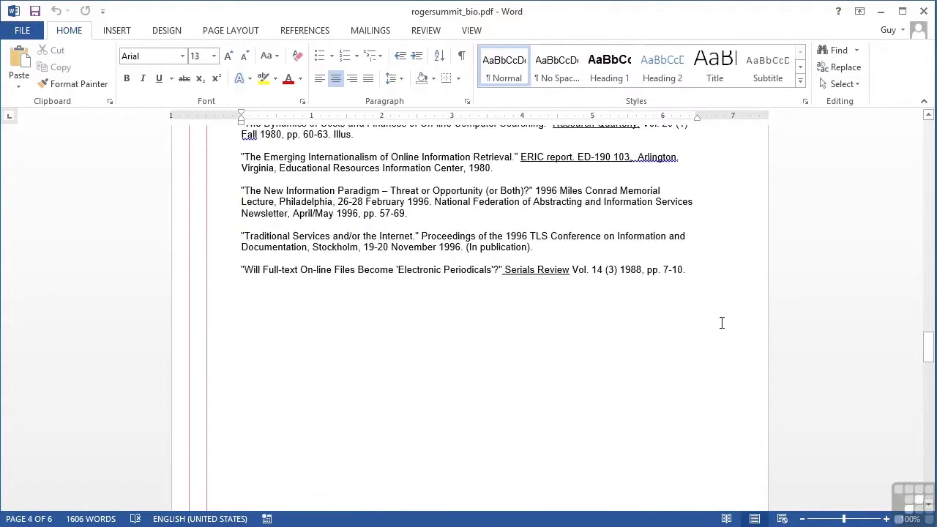
drag(702, 277, 501, 191)
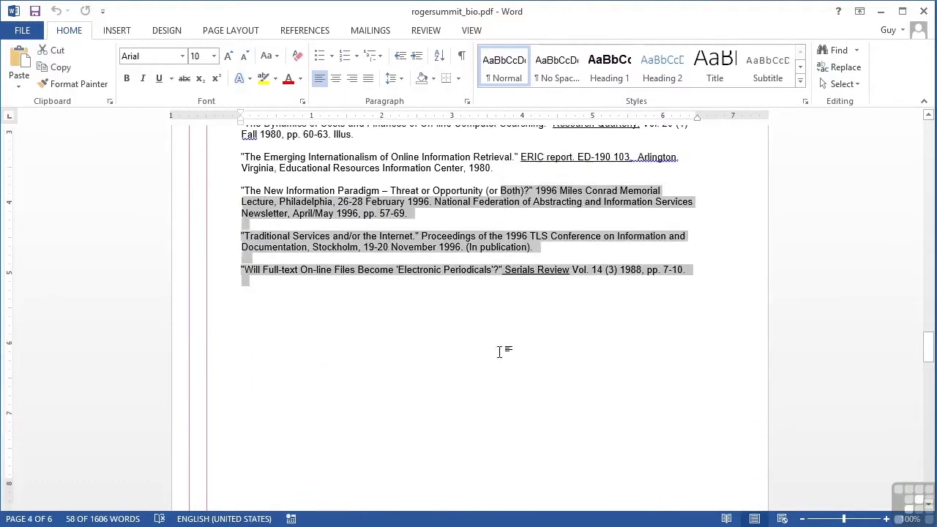
scroll(489, 309, up, 1)
scroll(500, 353, up, 7)
scroll(500, 352, up, 5)
drag(501, 352, 249, 222)
key(Delete)
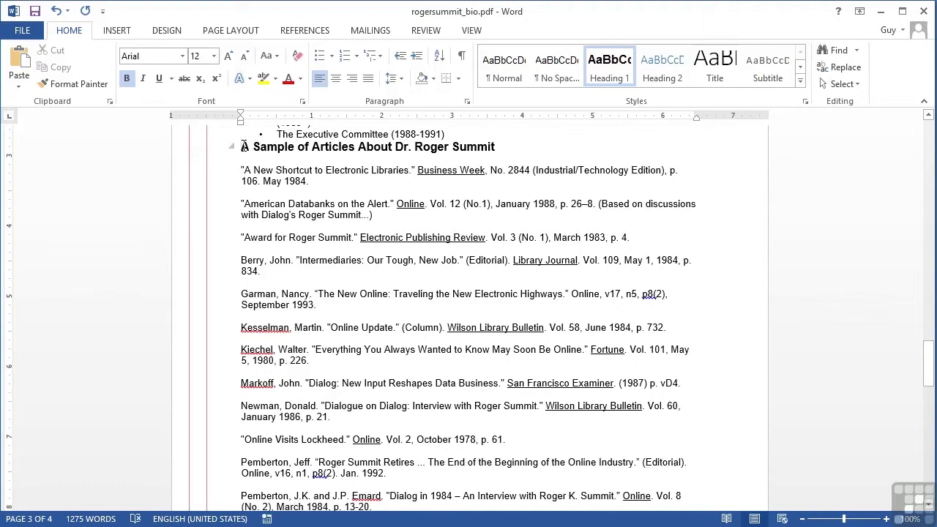
Delete the remaining article entries through the Spivak entry
scroll(308, 264, down, 8)
scroll(309, 264, down, 5)
scroll(309, 264, down, 5)
shift+click(607, 267)
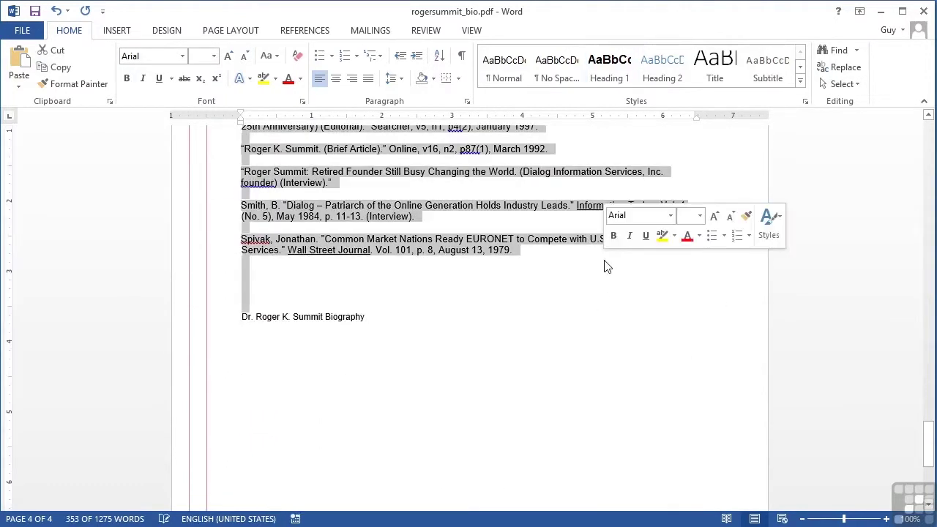
key(Delete)
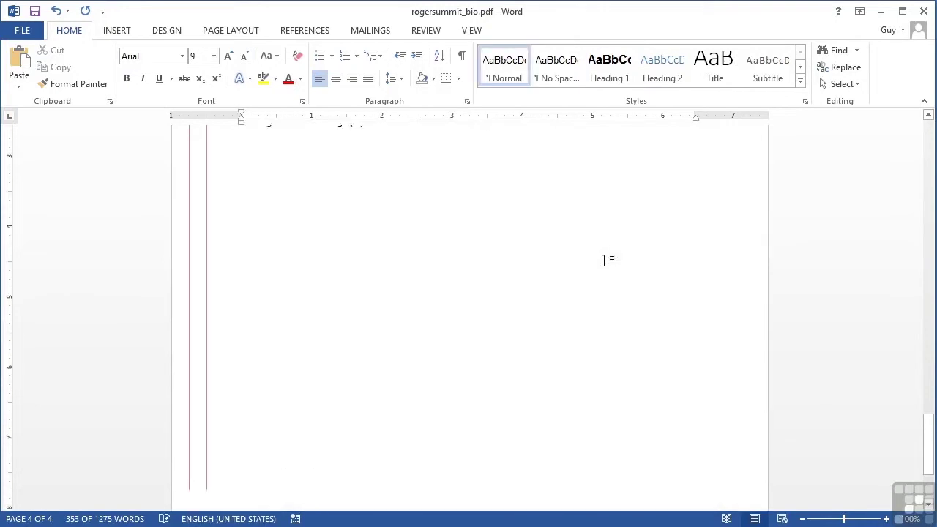
Save the bio as rogersummit_bio.docx, a Word Document in Chapter 15
click(33, 29)
click(43, 177)
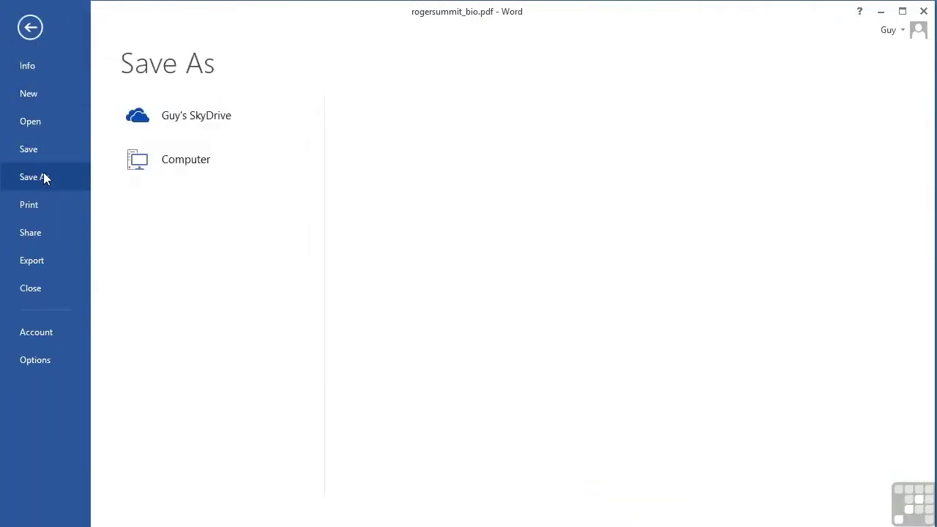
click(377, 245)
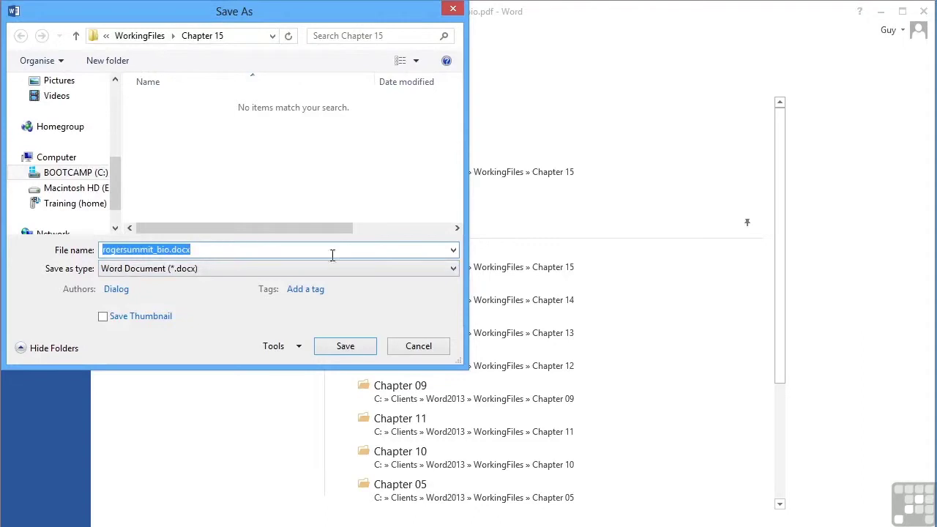
click(345, 346)
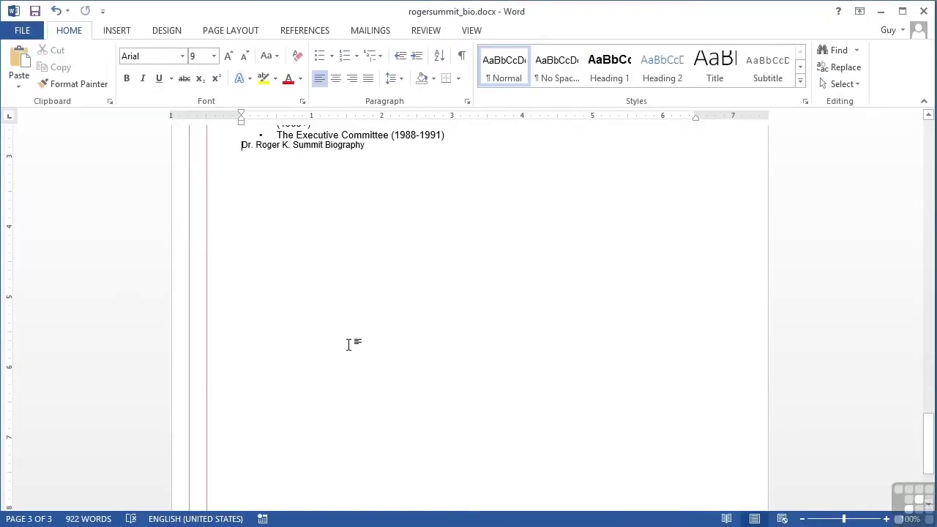
Scroll back from the Executive Committee ending to the bio's title
scroll(349, 344, up, 5)
scroll(350, 344, up, 3)
scroll(349, 344, up, 5)
scroll(349, 344, up, 2)
scroll(350, 344, up, 4)
scroll(349, 344, up, 8)
scroll(350, 344, up, 3)
scroll(349, 344, up, 1)
scroll(349, 344, up, 6)
scroll(349, 344, up, 1)
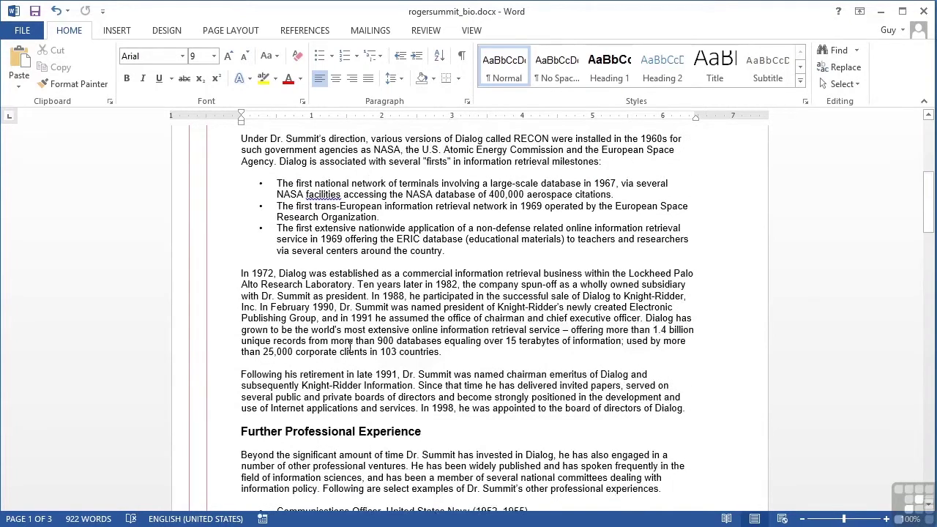
scroll(349, 344, up, 1)
scroll(349, 344, up, 1)
scroll(349, 344, up, 4)
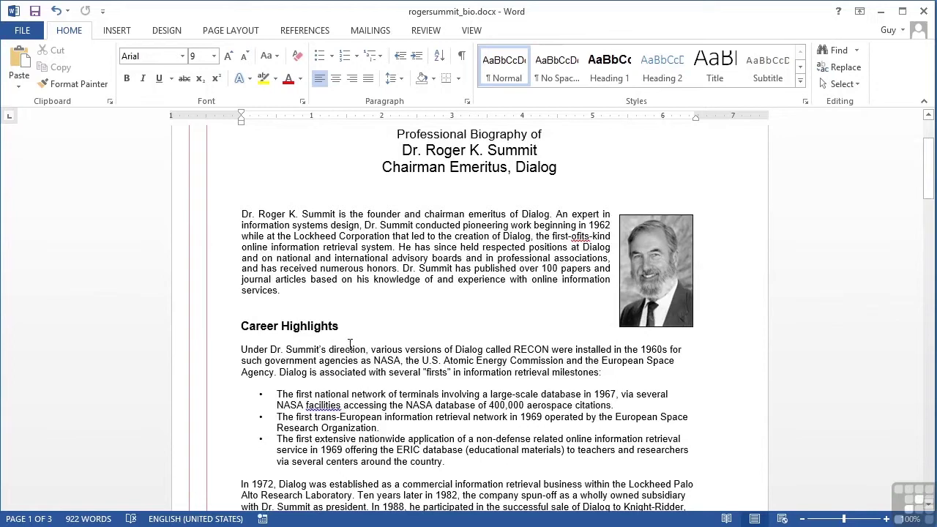
Start a Create PDF/XPS export of the bio and place the cursor in the file name
click(22, 33)
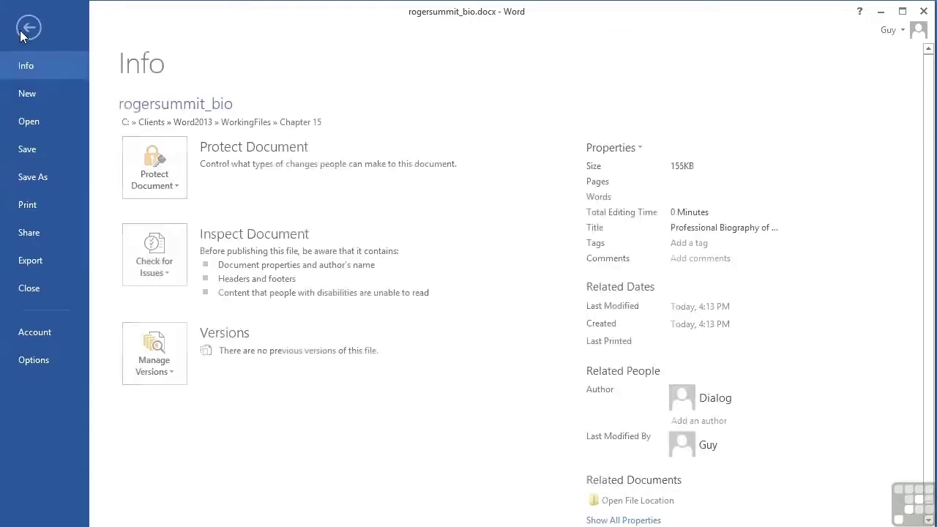
click(38, 259)
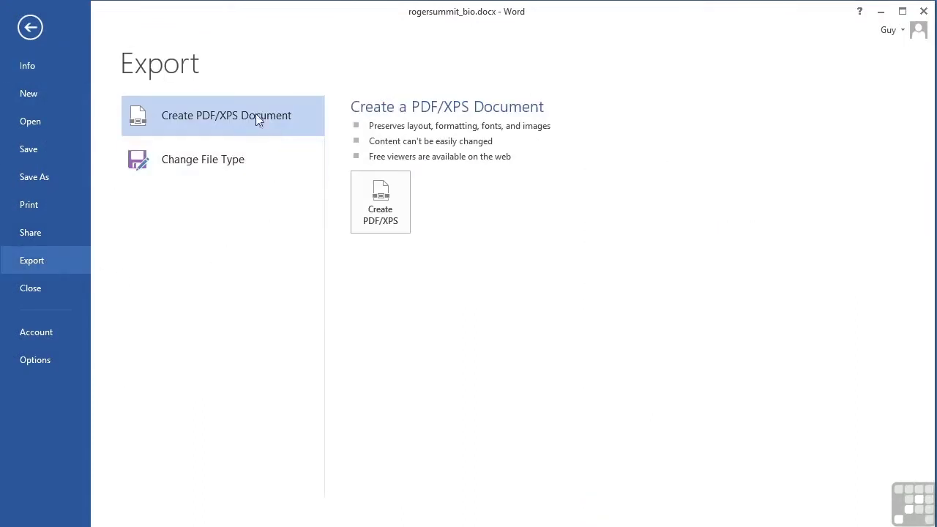
click(384, 205)
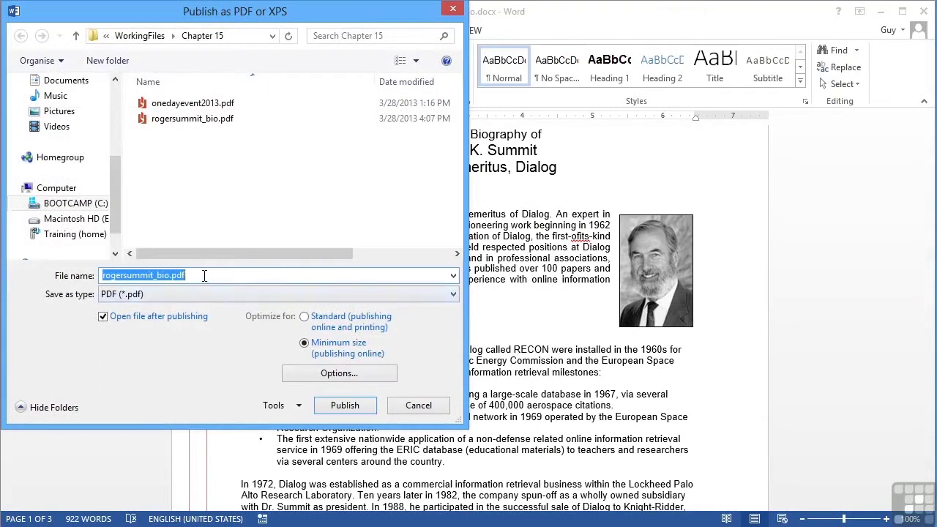
click(170, 275)
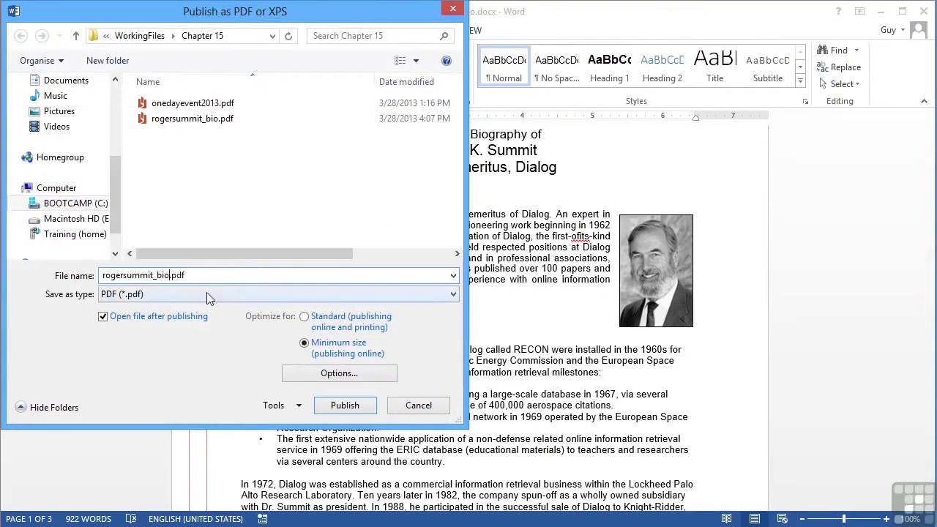
text(v2)
click(357, 409)
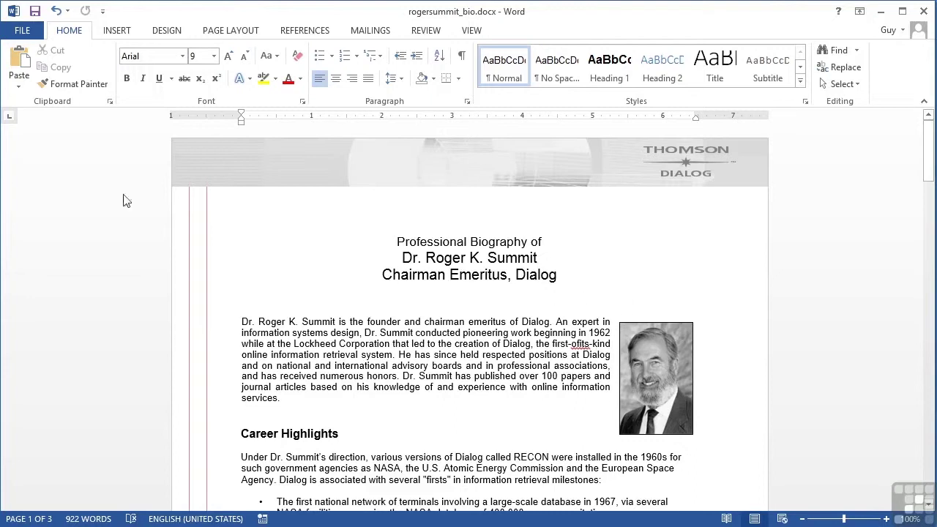
Open onedayevent2013.pdf from Chapter 15 and accept its conversion to an editable document
click(22, 32)
click(22, 124)
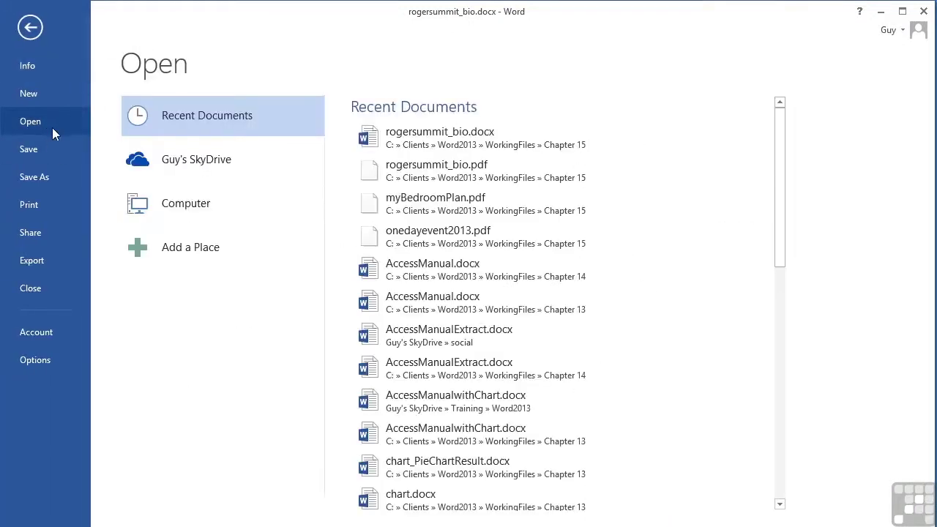
click(193, 192)
click(418, 183)
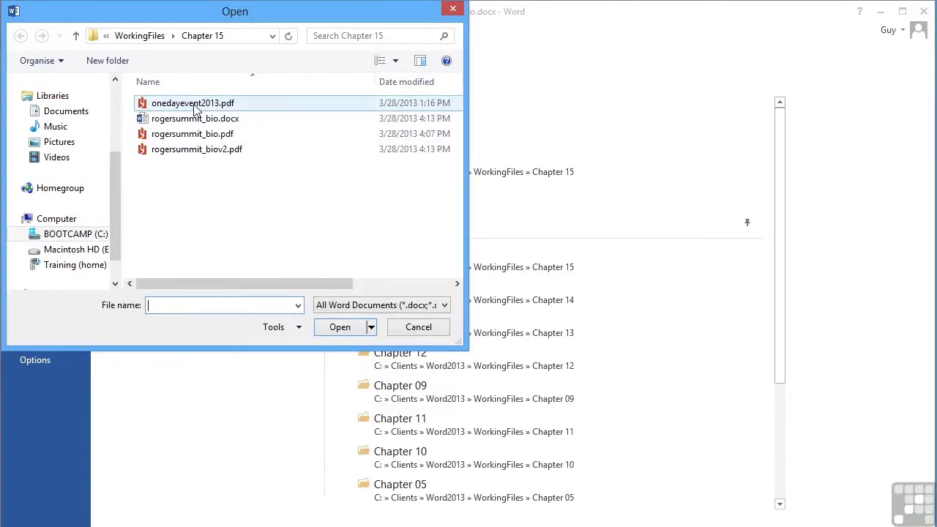
double_click(194, 105)
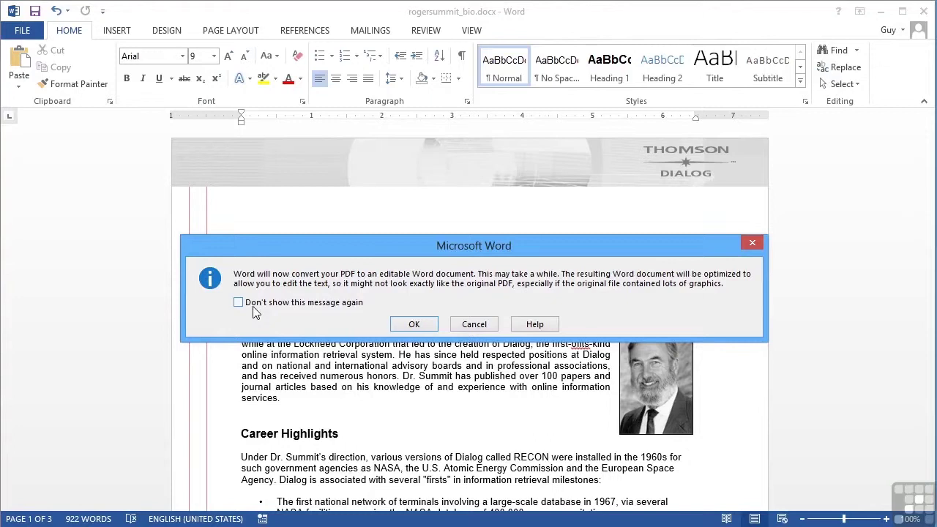
click(415, 324)
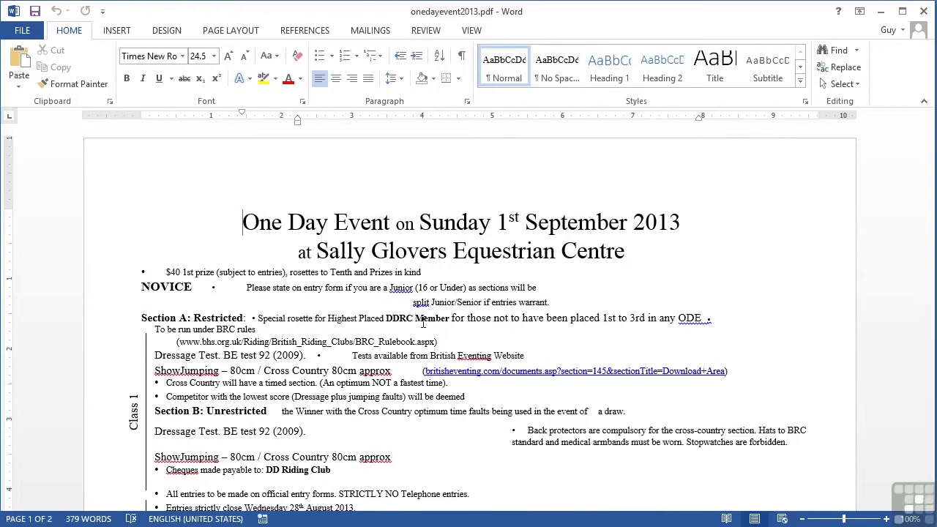
Scroll through the converted two-page event flyer to check its layout
scroll(422, 322, down, 1)
scroll(423, 322, down, 5)
scroll(422, 322, down, 3)
scroll(422, 322, down, 2)
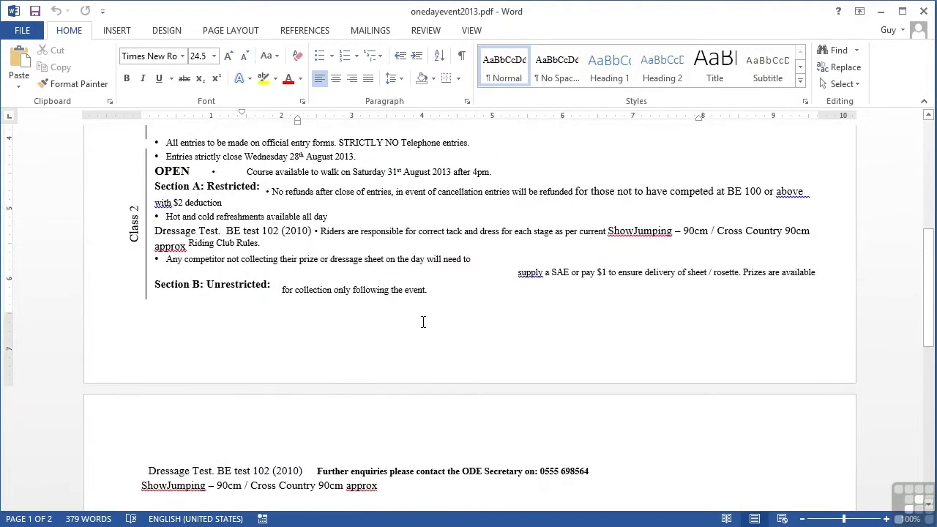
scroll(422, 322, down, 2)
scroll(422, 322, up, 2)
scroll(423, 322, up, 2)
scroll(423, 323, up, 3)
scroll(421, 328, up, 2)
scroll(417, 337, up, 1)
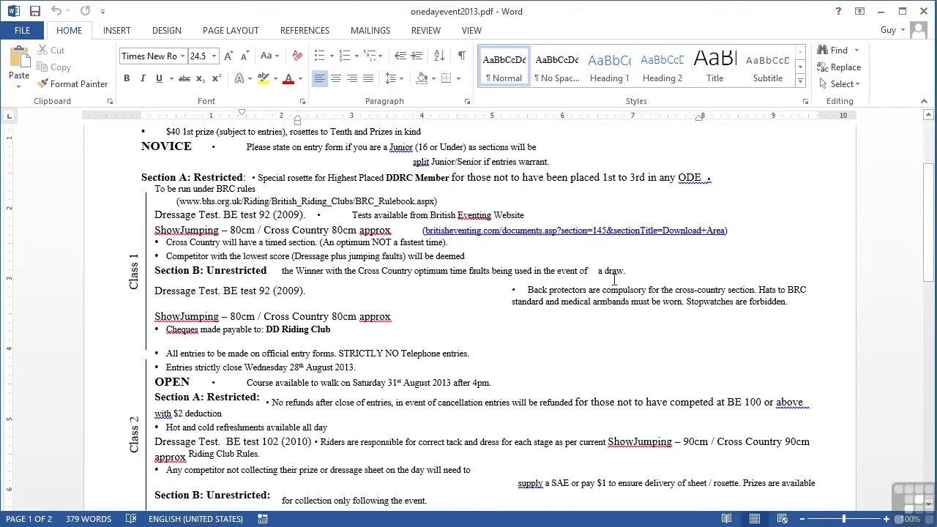
Select the start of 'No refunds after close of entries' in Class 2
scroll(600, 322, down, 2)
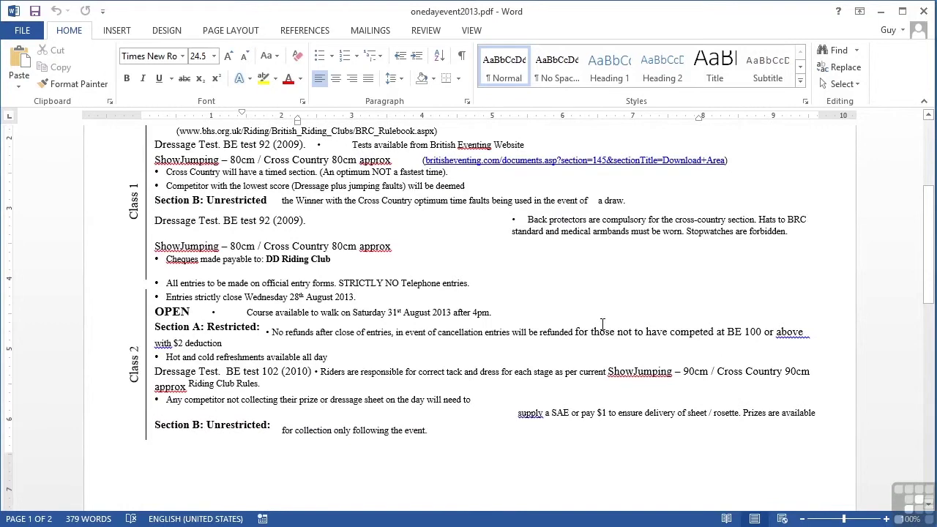
drag(272, 331, 440, 330)
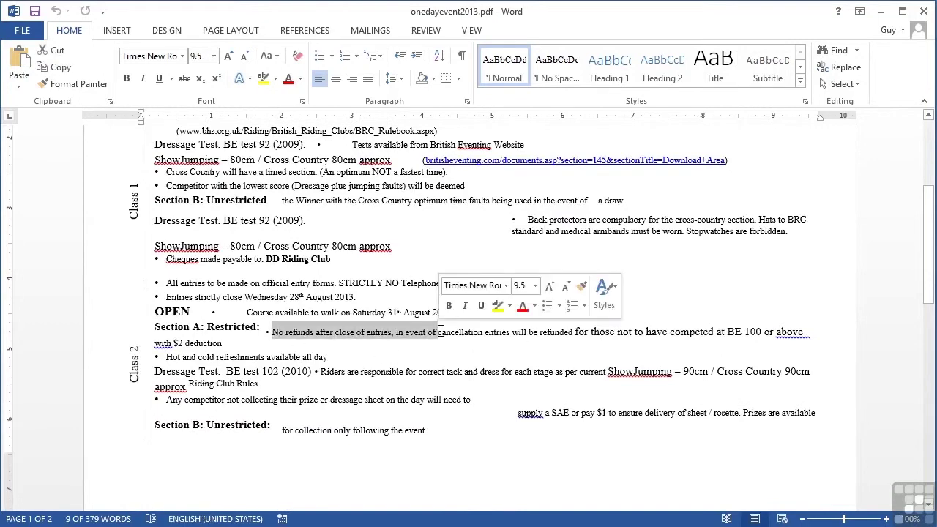